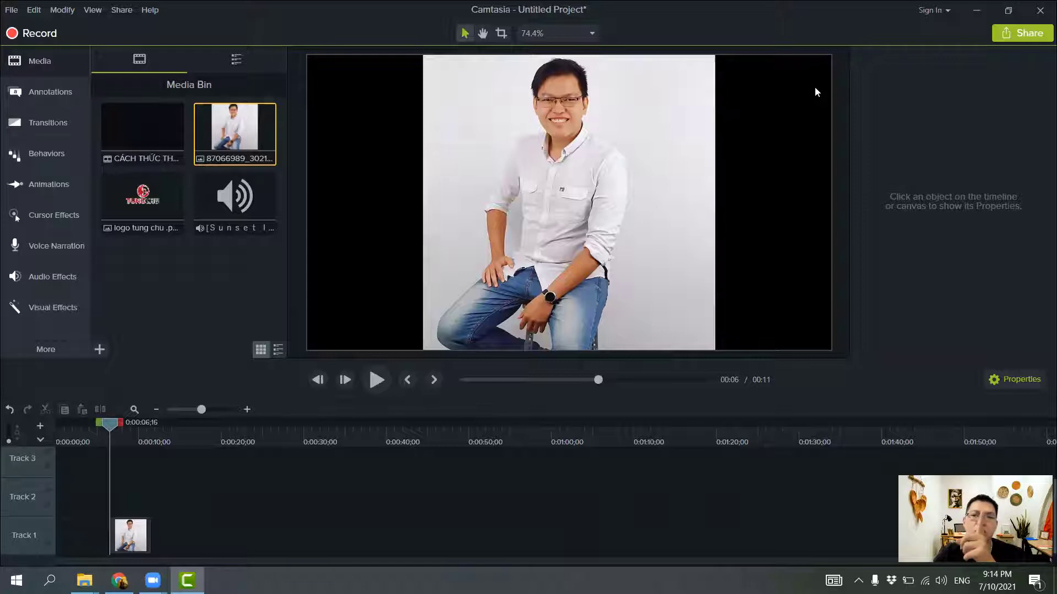
# Step: Set the project's canvas dimensions to 720p HD (1280x720)
pyautogui.click(578, 32)
pyautogui.click(588, 37)
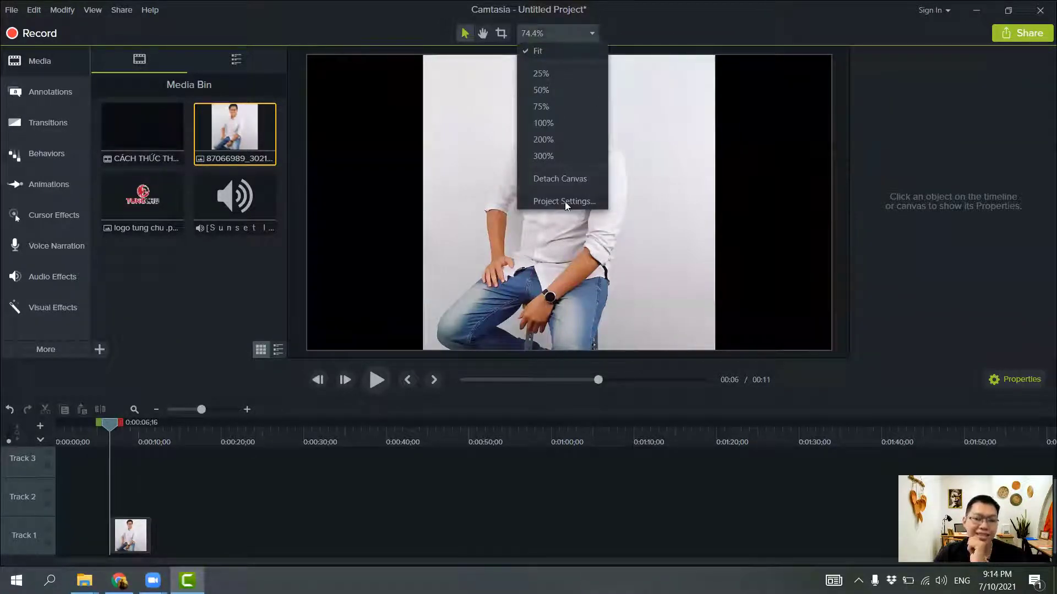
pyautogui.click(564, 201)
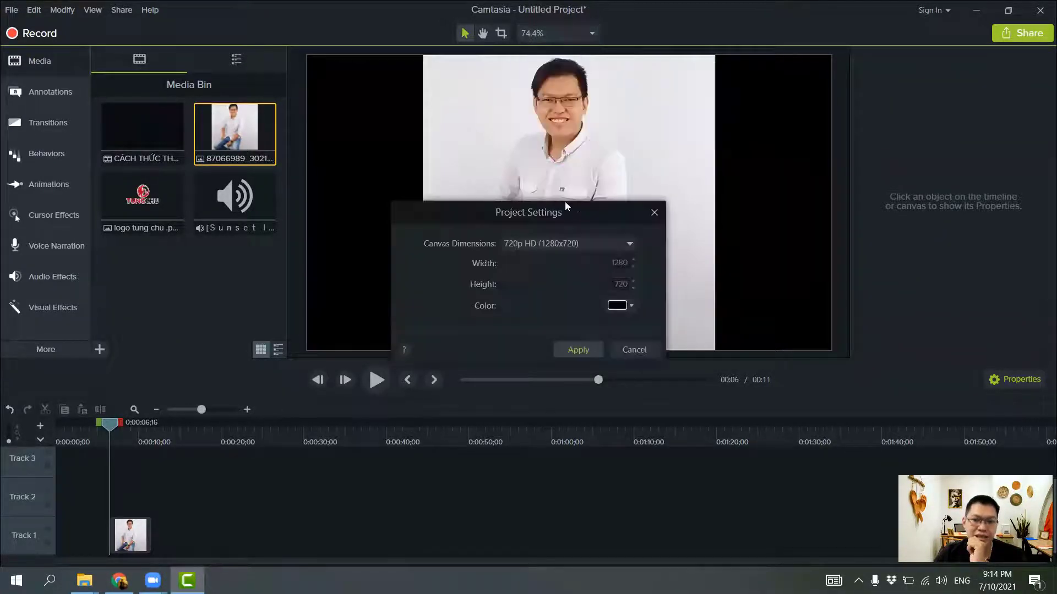
pyautogui.click(608, 245)
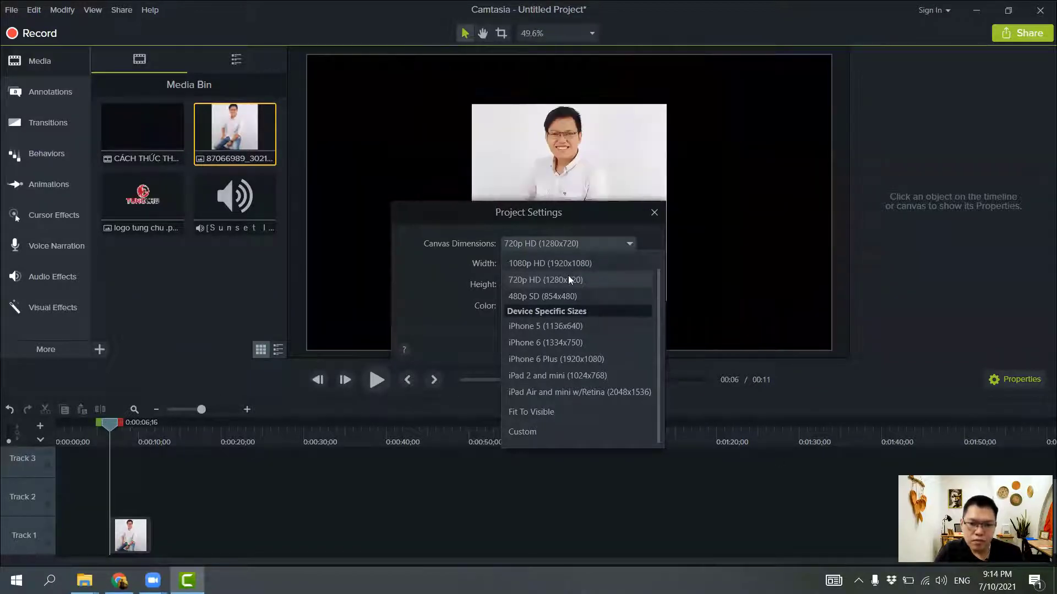
pyautogui.click(567, 279)
pyautogui.click(578, 349)
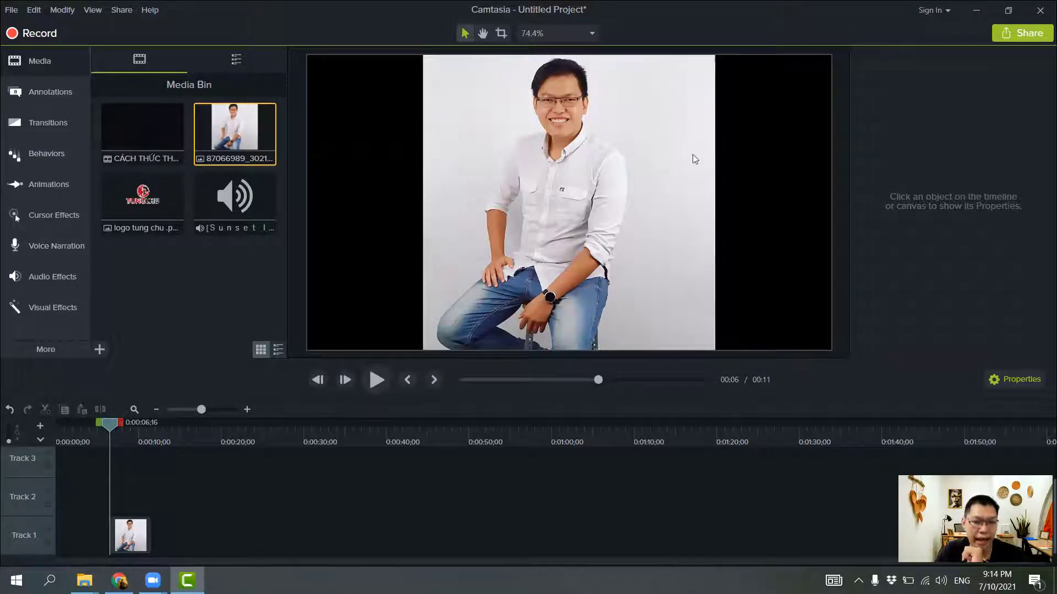
# Step: Enlarge the photo to about 85.2% to span the canvas width and lower it to Y -286 so the head shows
pyautogui.click(673, 157)
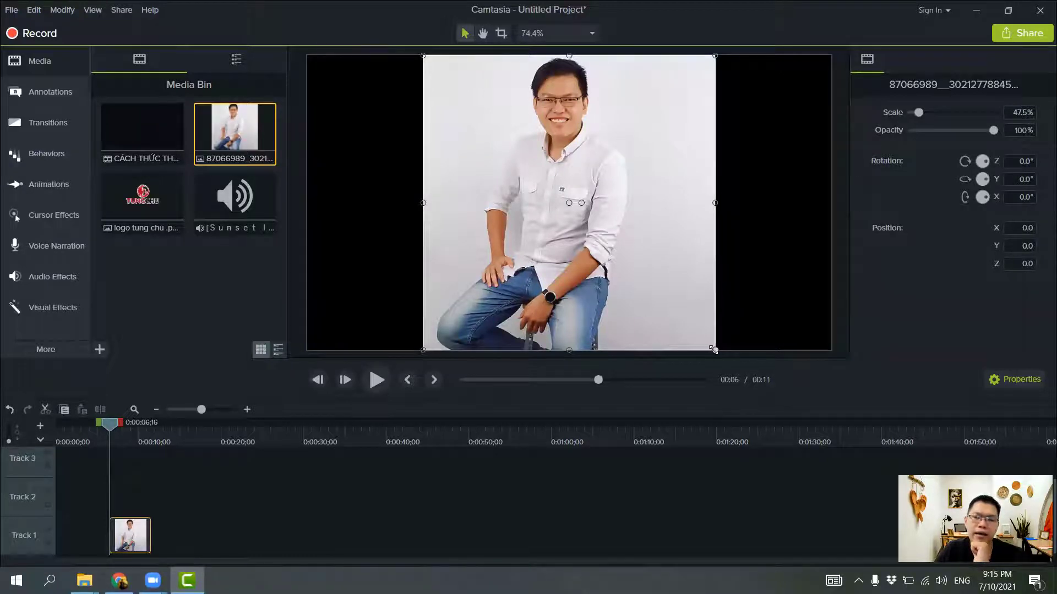
pyautogui.moveTo(715, 350); pyautogui.dragTo(829, 430)
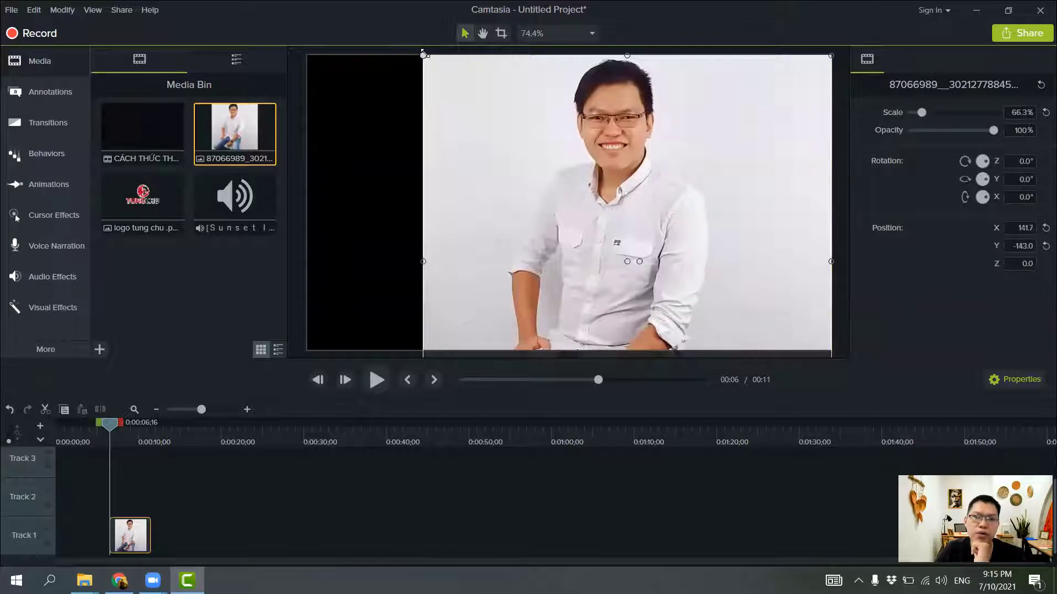
pyautogui.moveTo(424, 53); pyautogui.dragTo(311, 35)
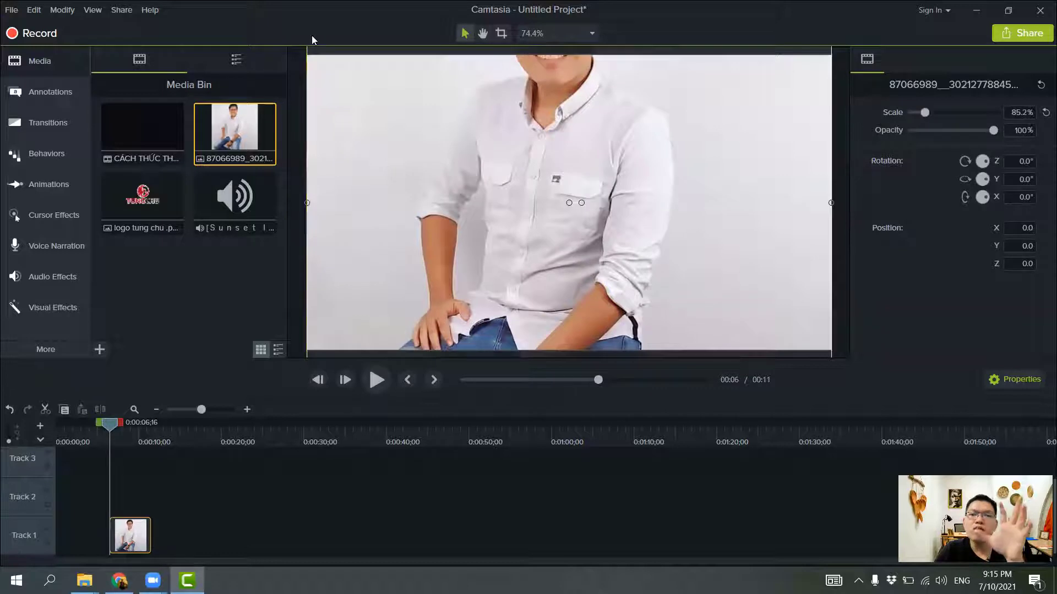
pyautogui.moveTo(556, 154); pyautogui.dragTo(560, 267)
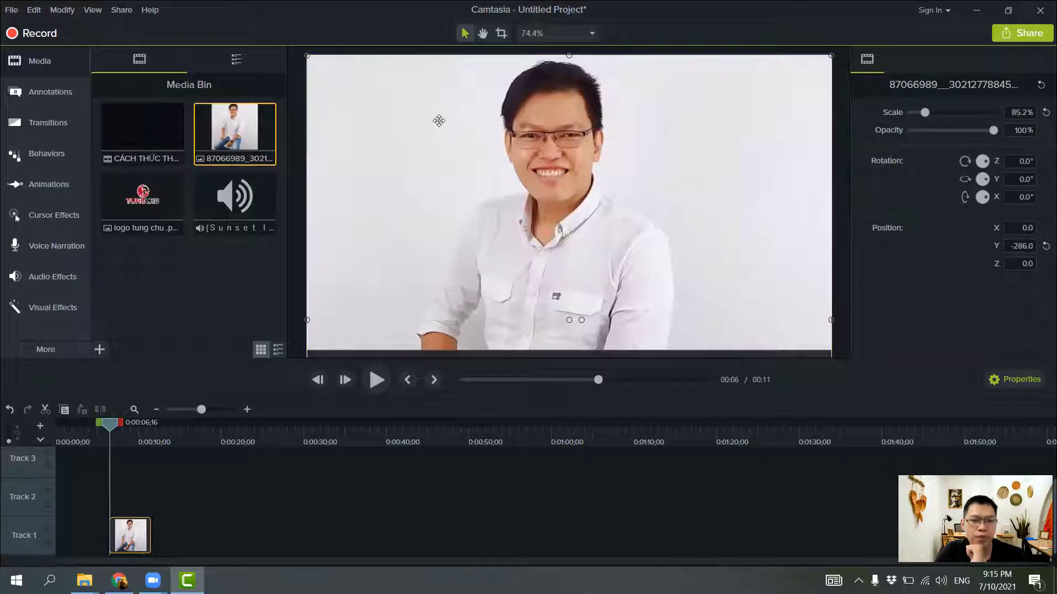
# Step: Shrink the photo to about 82.2%, and resize it back to 85.2% at Y -286 to cover the black borders
pyautogui.moveTo(307, 56); pyautogui.dragTo(328, 77)
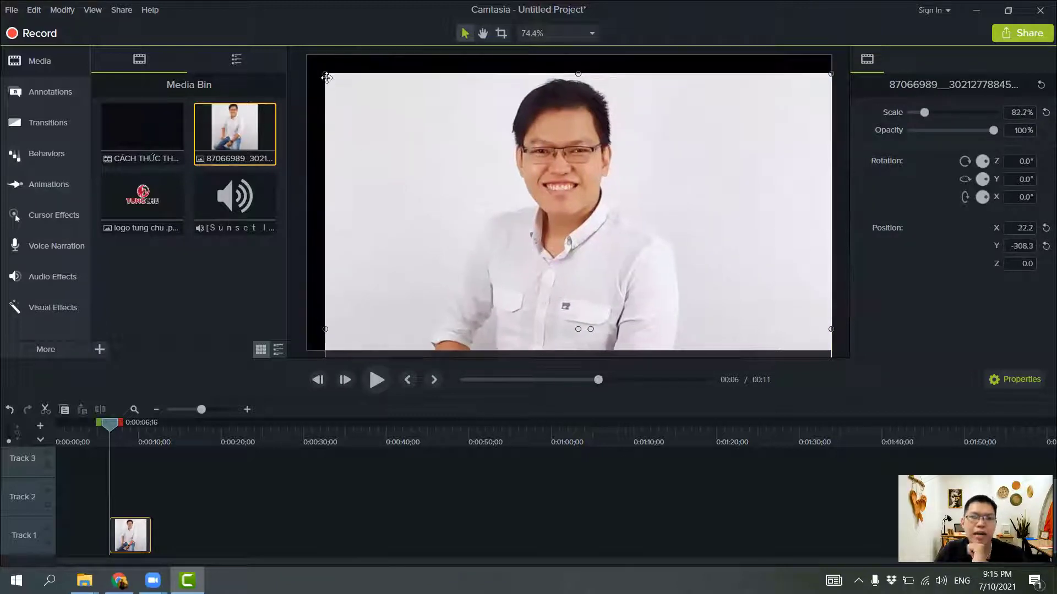
pyautogui.click(468, 469)
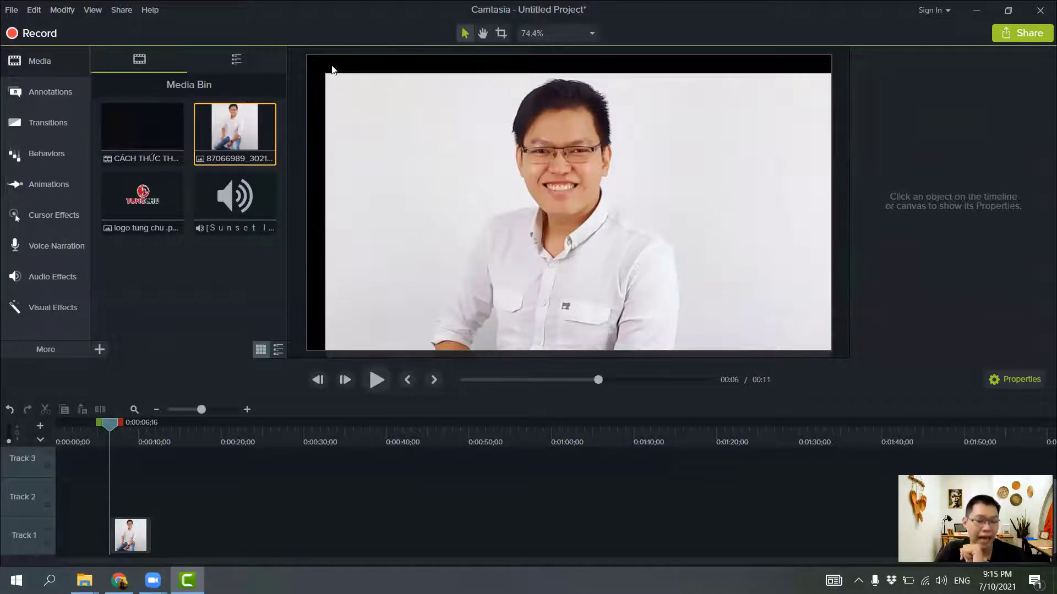
pyautogui.click(365, 88)
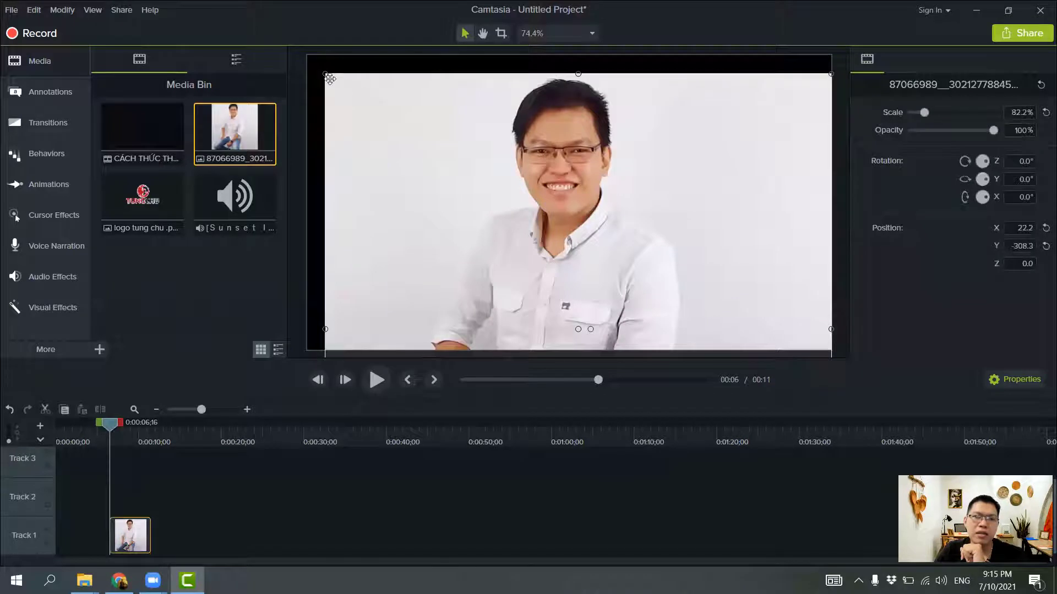
pyautogui.moveTo(352, 92); pyautogui.dragTo(394, 78)
pyautogui.moveTo(807, 54); pyautogui.dragTo(830, 55)
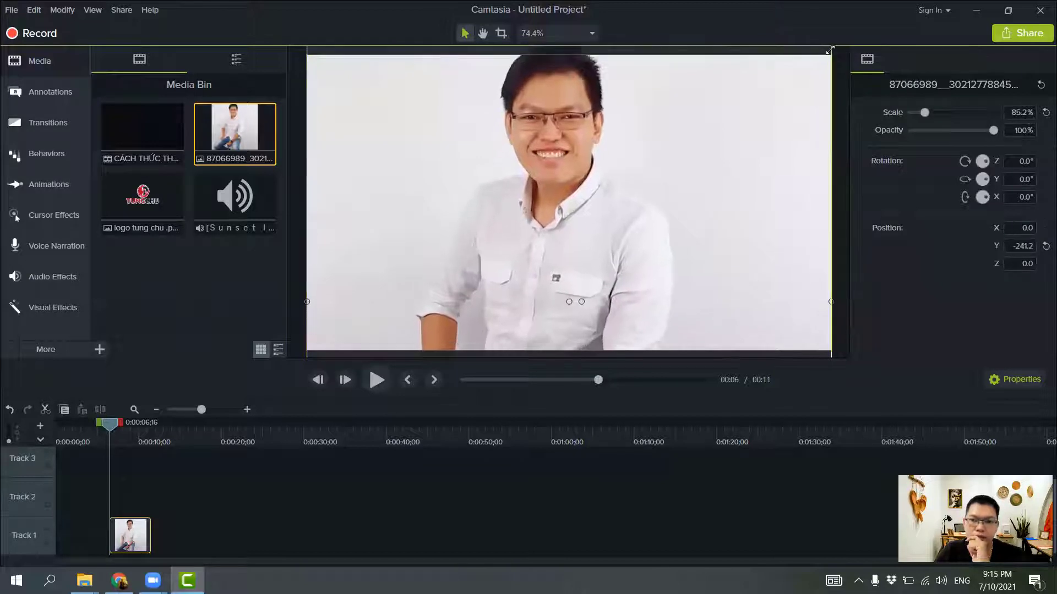
pyautogui.moveTo(778, 87); pyautogui.dragTo(784, 109)
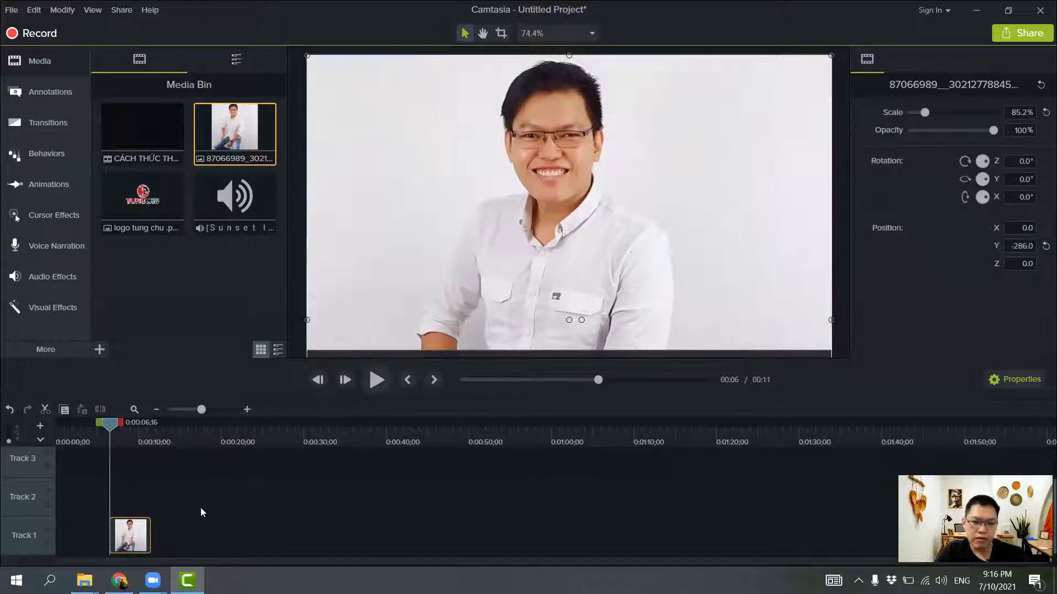
# Step: Replace the photo on Track 1 with the CÁCH THỨC THÀNH CÔNG video from the start, and move the playhead to 0:00:15;28
pyautogui.moveTo(118, 537); pyautogui.dragTo(192, 244)
pyautogui.moveTo(144, 133); pyautogui.dragTo(64, 538)
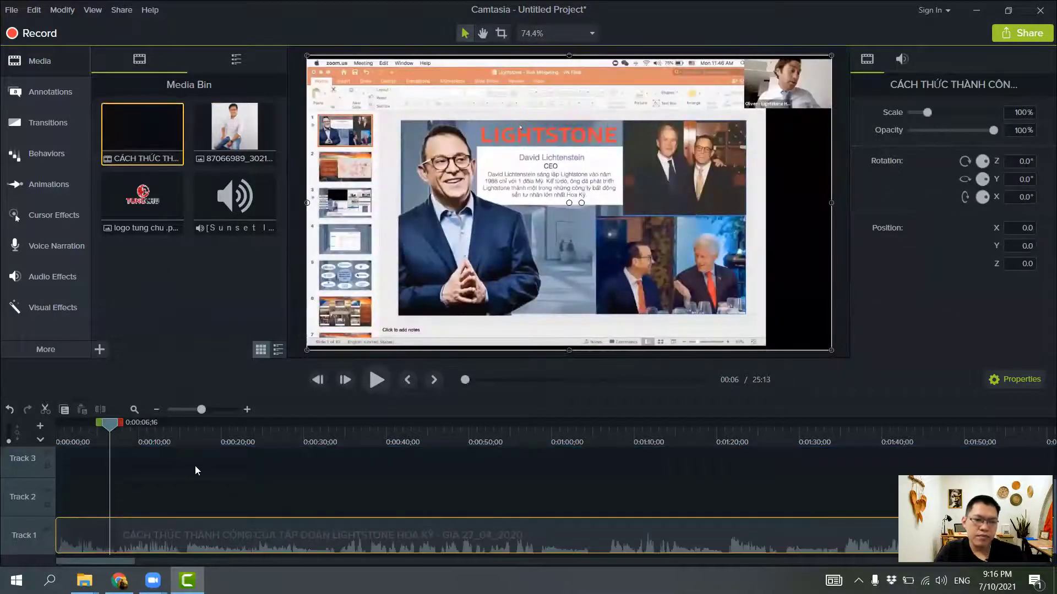
pyautogui.click(188, 428)
pyautogui.click(672, 480)
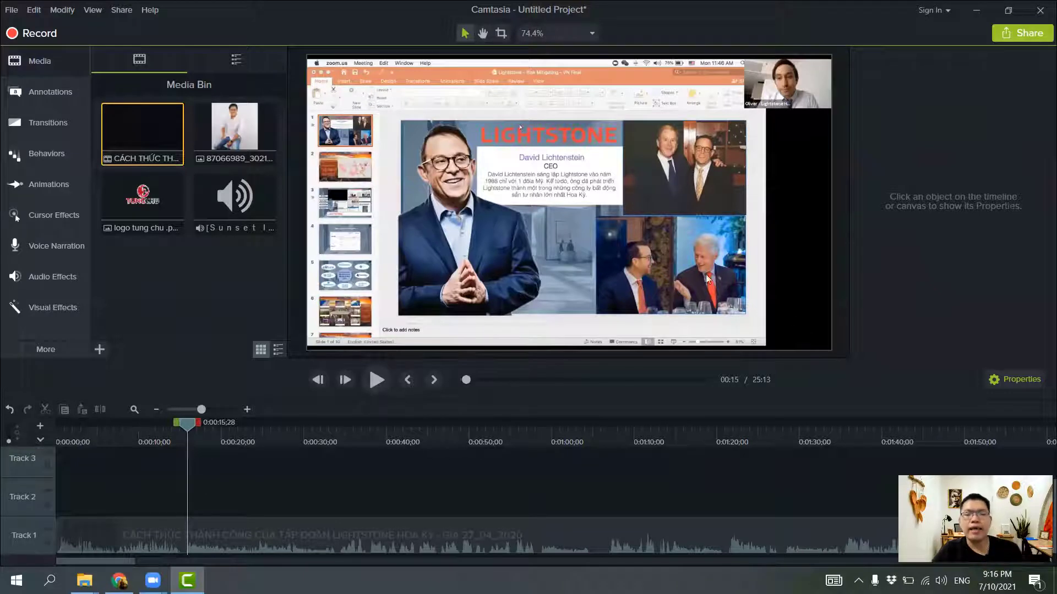
# Step: Enlarge the video on the canvas to about 103.3% scale
pyautogui.click(505, 175)
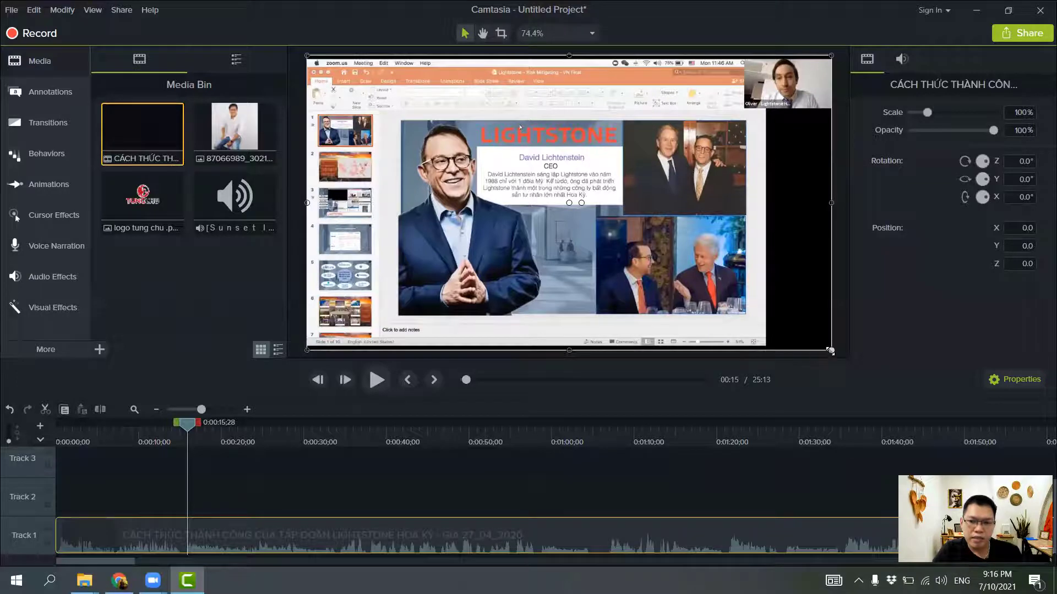
pyautogui.moveTo(831, 350); pyautogui.dragTo(838, 355)
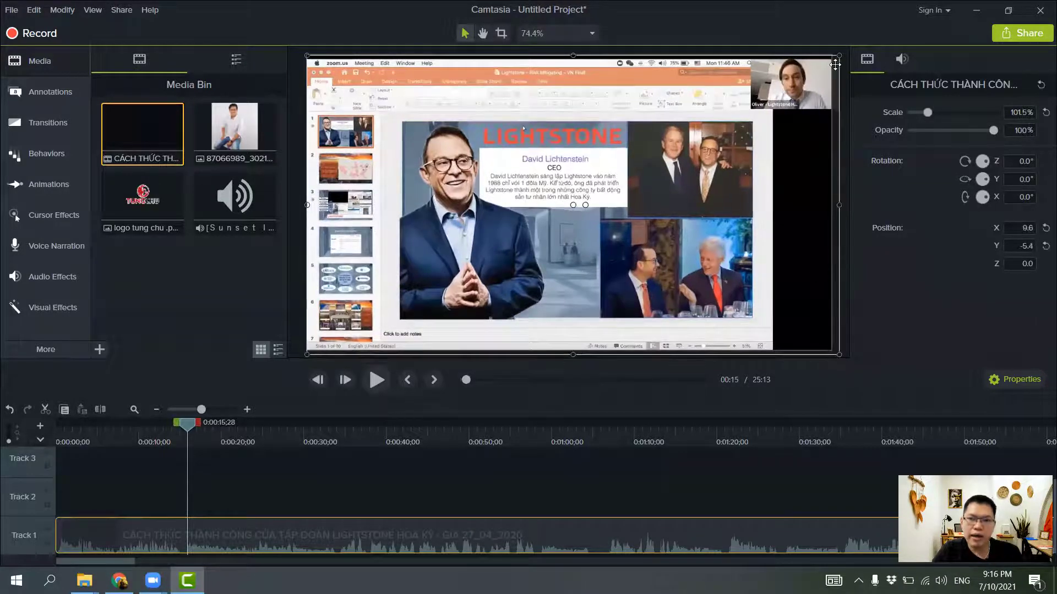
pyautogui.moveTo(839, 55); pyautogui.dragTo(848, 50)
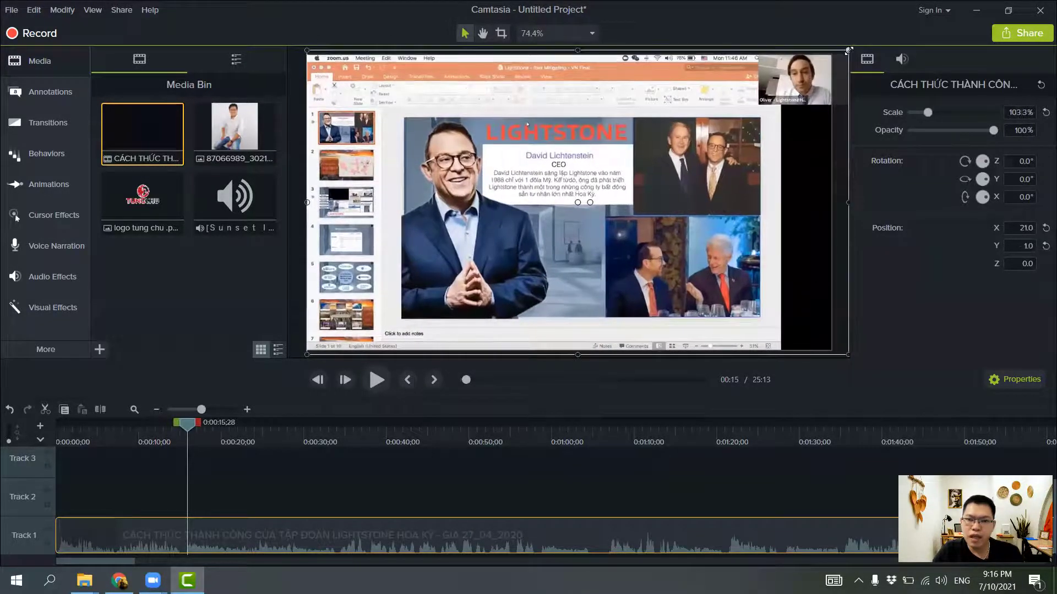
pyautogui.click(786, 479)
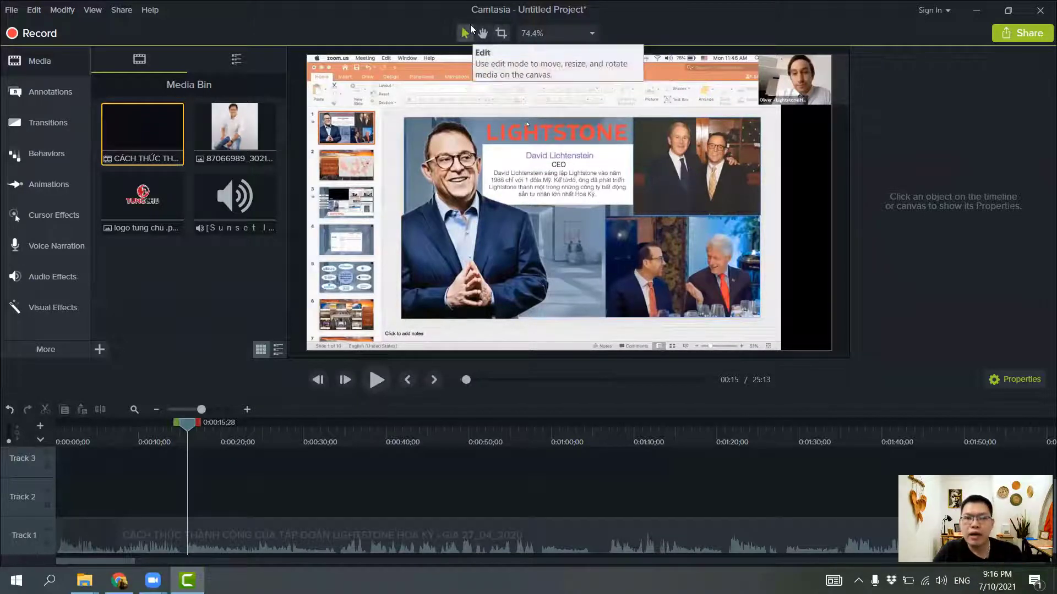
# Step: Move the video around the canvas and try the Crop tool on its upper edge, leaving it at X 21, Y -11.8
pyautogui.click(560, 144)
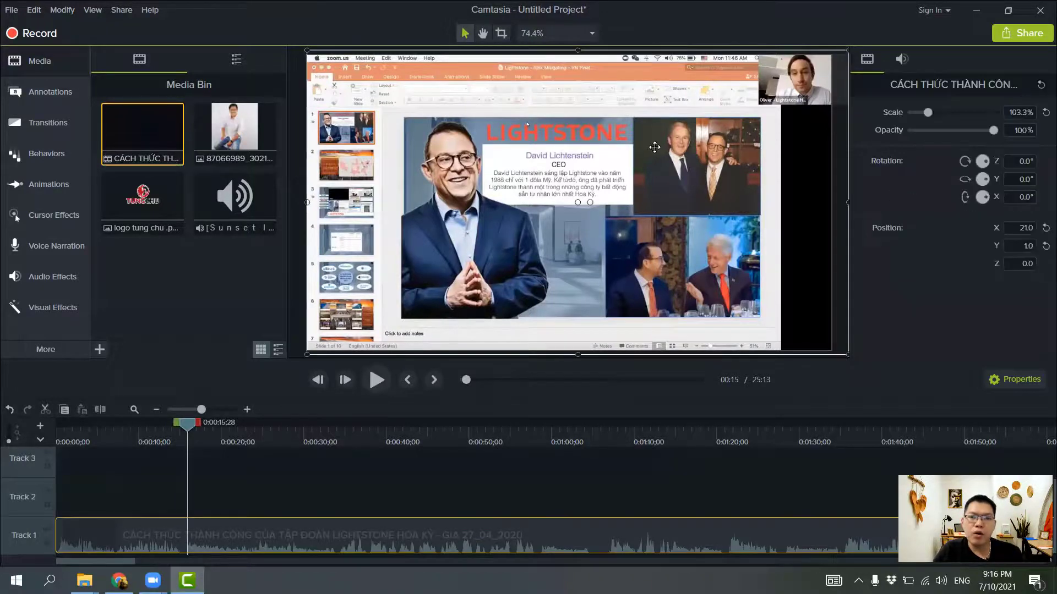
pyautogui.moveTo(560, 144); pyautogui.dragTo(567, 193)
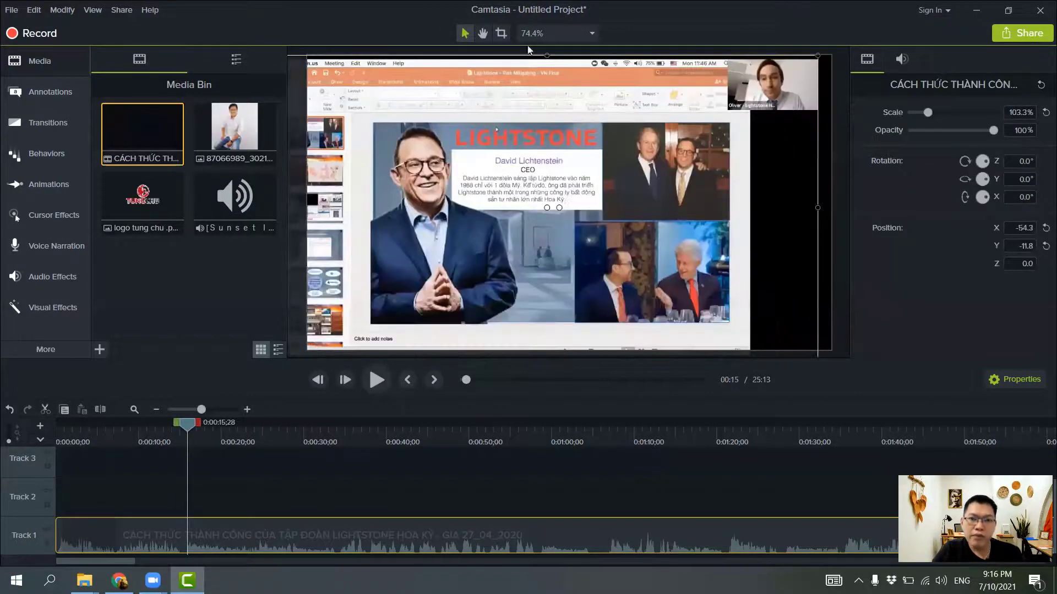
pyautogui.click(502, 32)
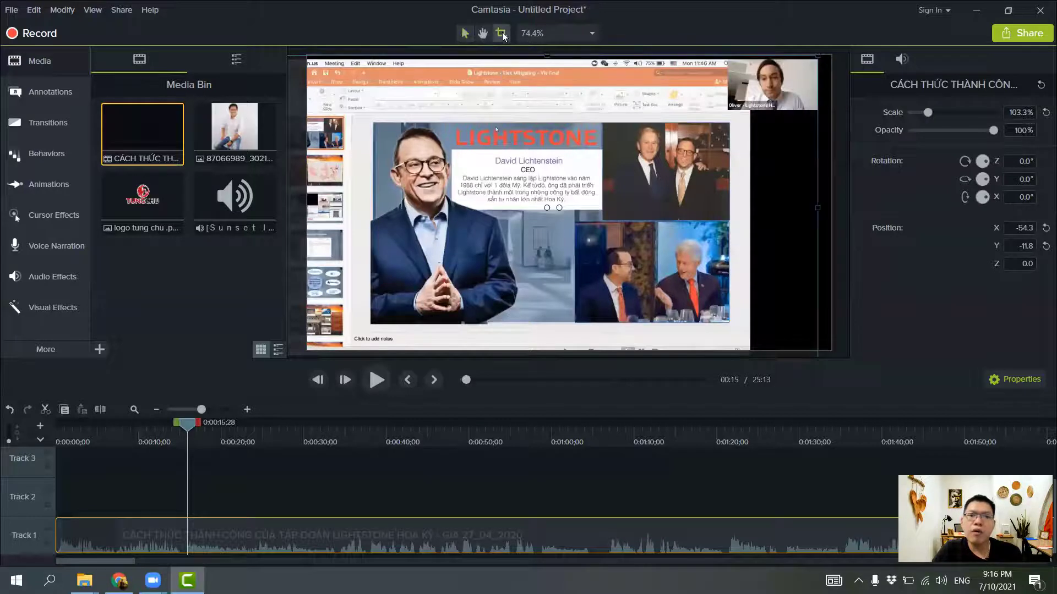
pyautogui.moveTo(546, 55); pyautogui.dragTo(569, 48)
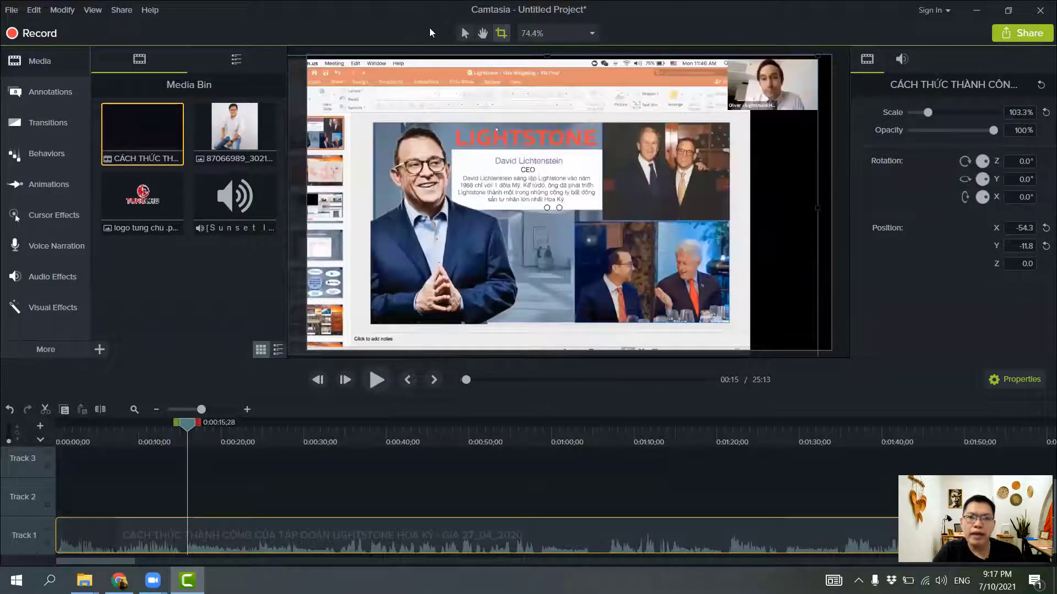
pyautogui.click(464, 33)
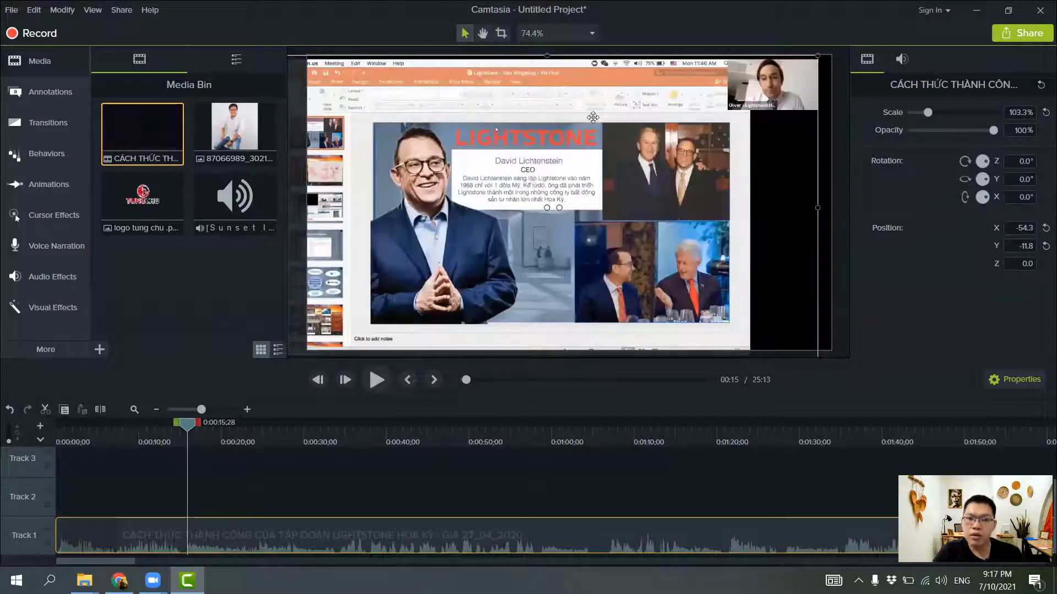
pyautogui.moveTo(593, 117); pyautogui.dragTo(673, 103)
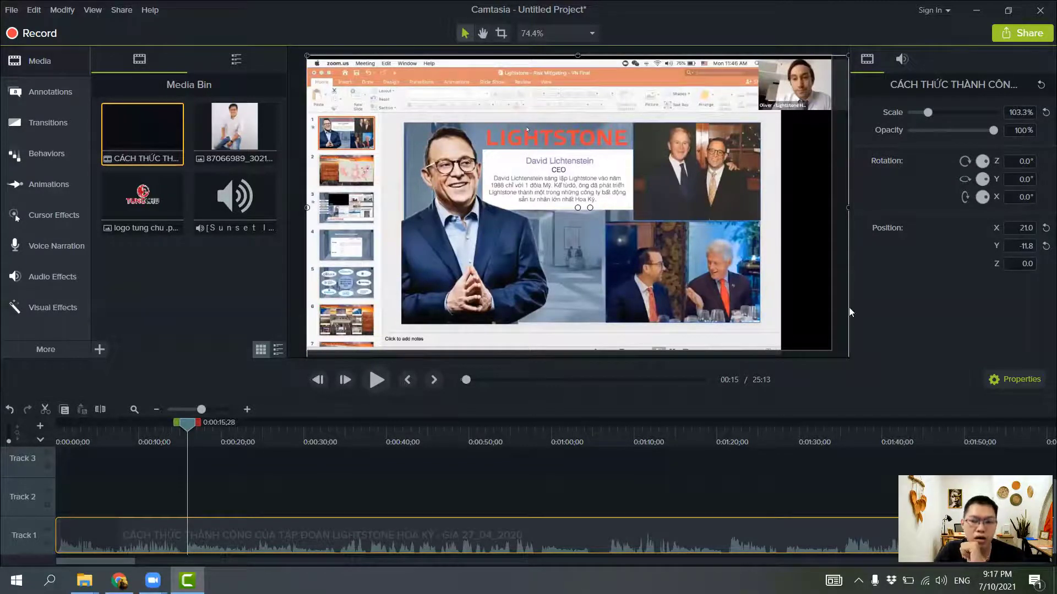
# Step: Resize the video to 100% scale and align it to the canvas at position 0, 0
pyautogui.moveTo(743, 283); pyautogui.dragTo(730, 258)
pyautogui.moveTo(836, 323); pyautogui.dragTo(815, 307)
pyautogui.moveTo(639, 238); pyautogui.dragTo(654, 247)
pyautogui.moveTo(650, 267); pyautogui.dragTo(642, 269)
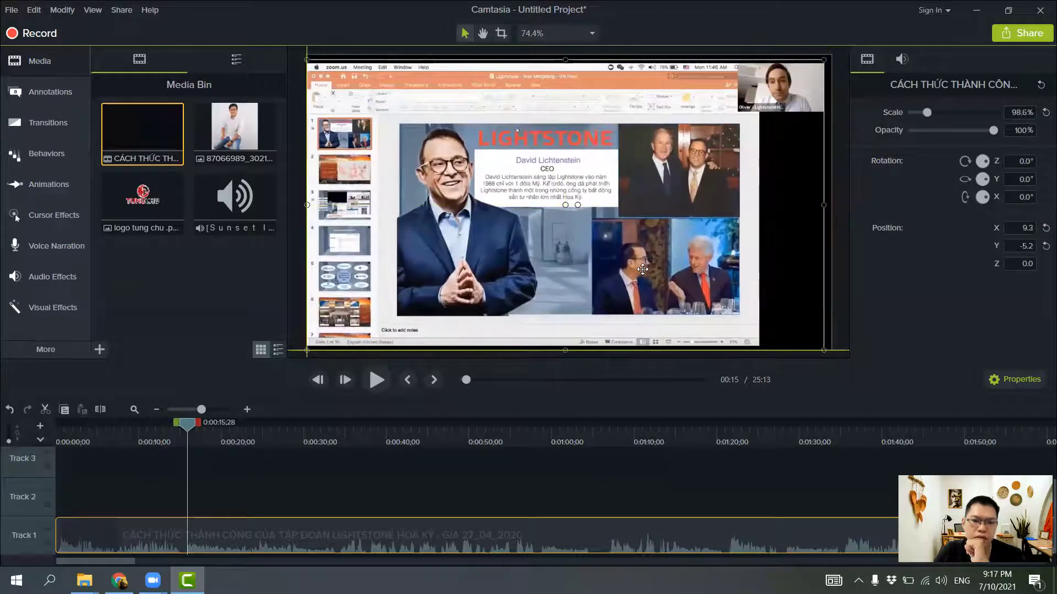
pyautogui.moveTo(822, 58); pyautogui.dragTo(831, 55)
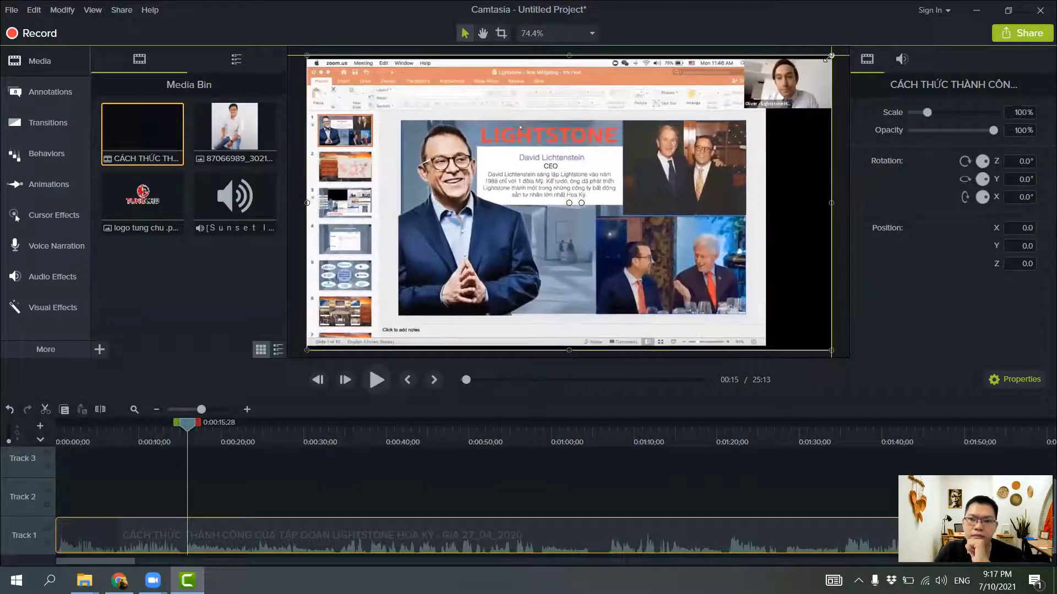
pyautogui.click(840, 204)
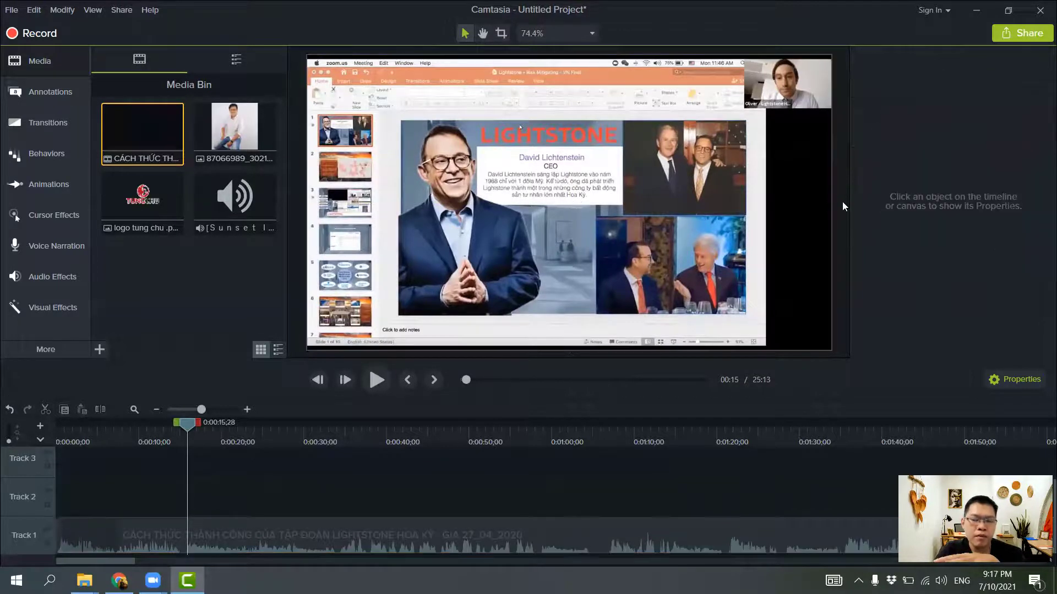
# Step: Crop the video's lower edge slightly, its upper menu strip, and its right side including the webcam image and black band
pyautogui.click(500, 33)
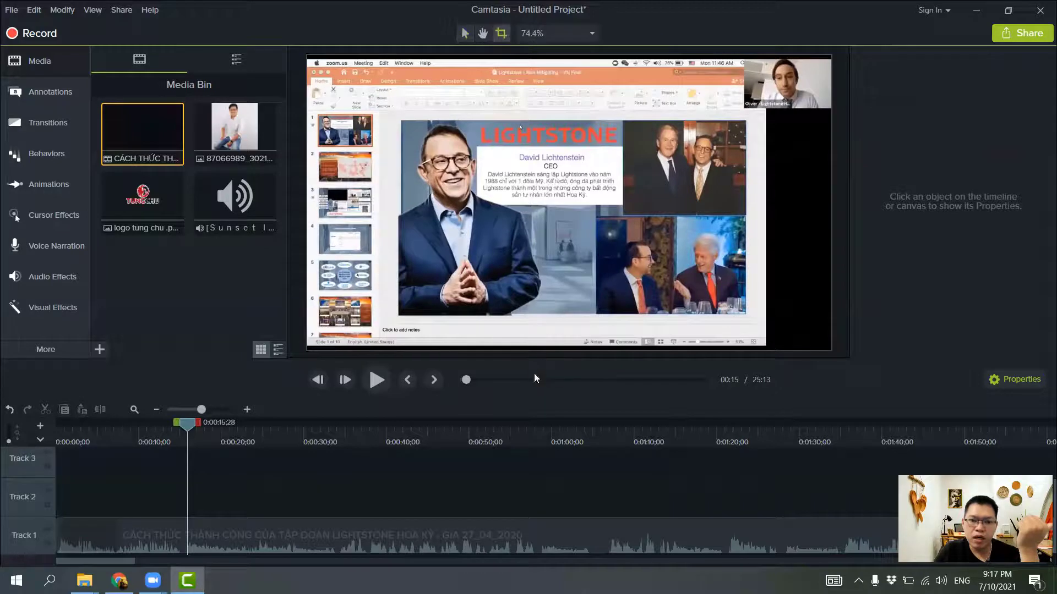
pyautogui.click(567, 323)
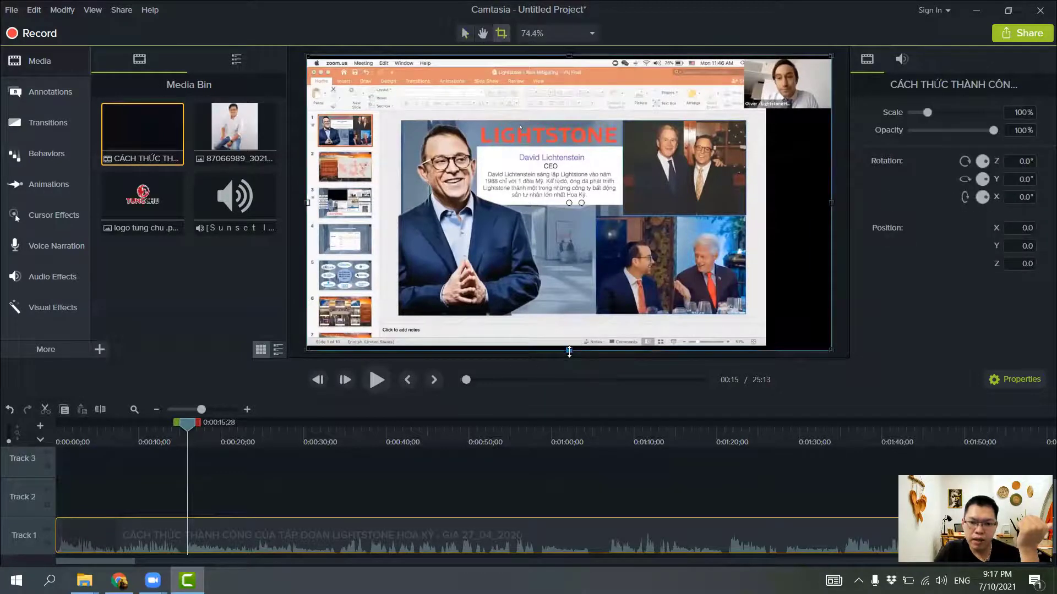
pyautogui.moveTo(569, 348); pyautogui.dragTo(569, 345)
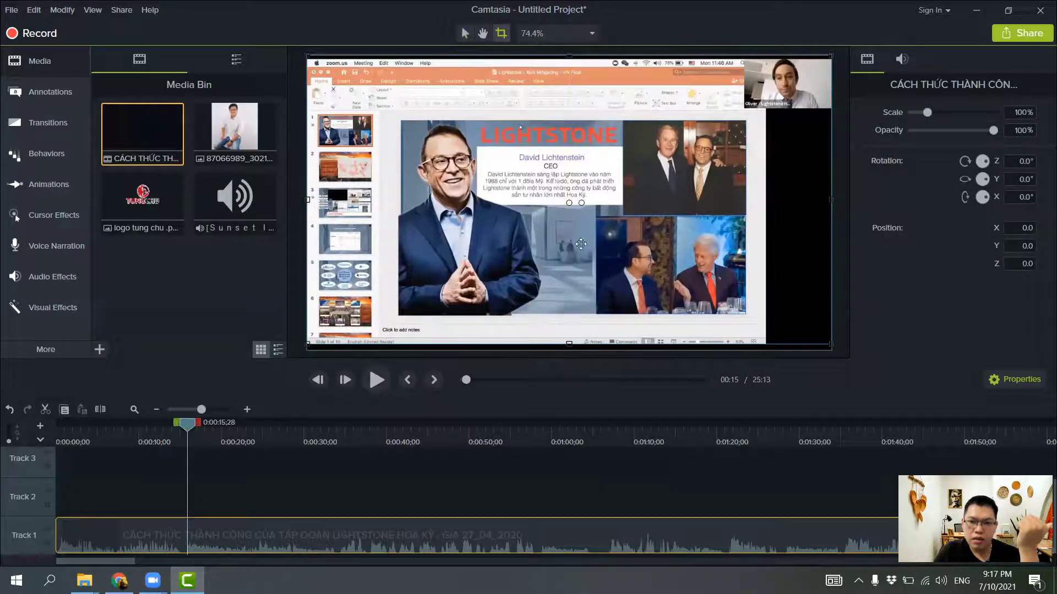
pyautogui.moveTo(569, 56); pyautogui.dragTo(570, 66)
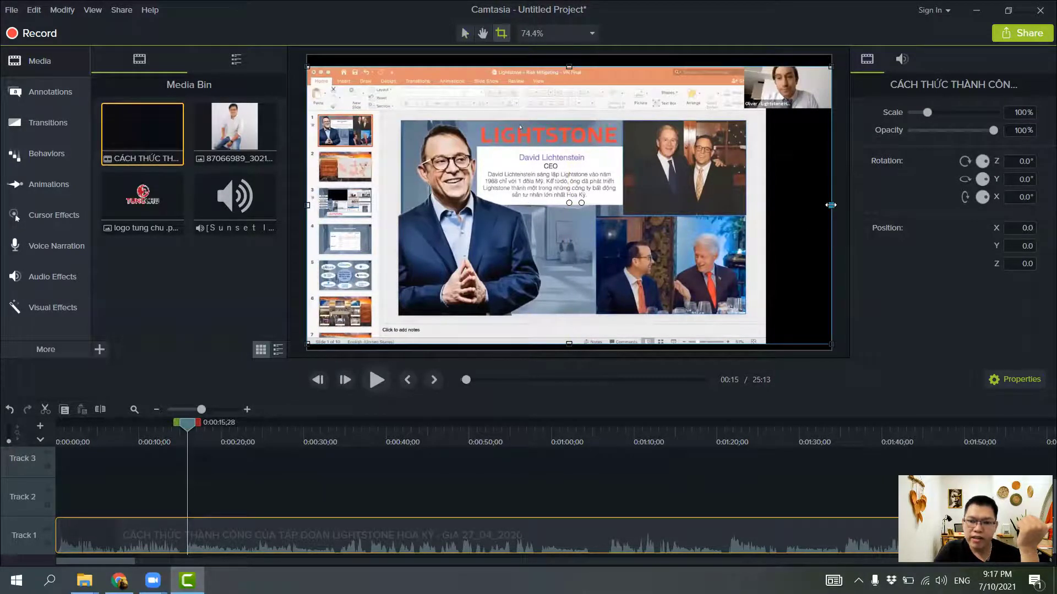
pyautogui.moveTo(830, 205); pyautogui.dragTo(744, 222)
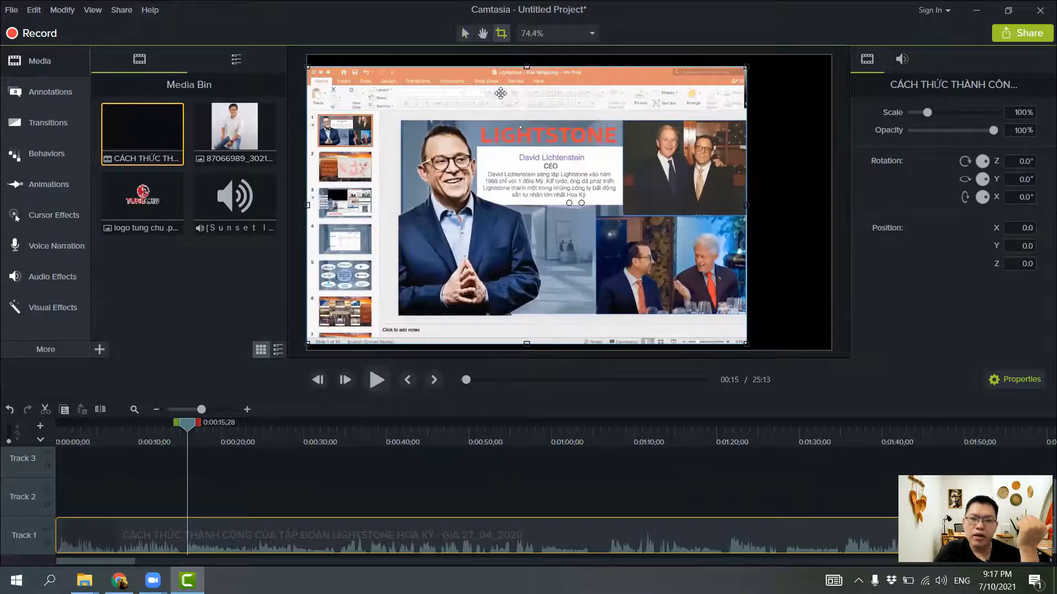
# Step: Align the cropped video with the canvas's upper edge and enlarge it to about 119.3% to span the full width
pyautogui.click(463, 33)
pyautogui.moveTo(469, 92); pyautogui.dragTo(472, 82)
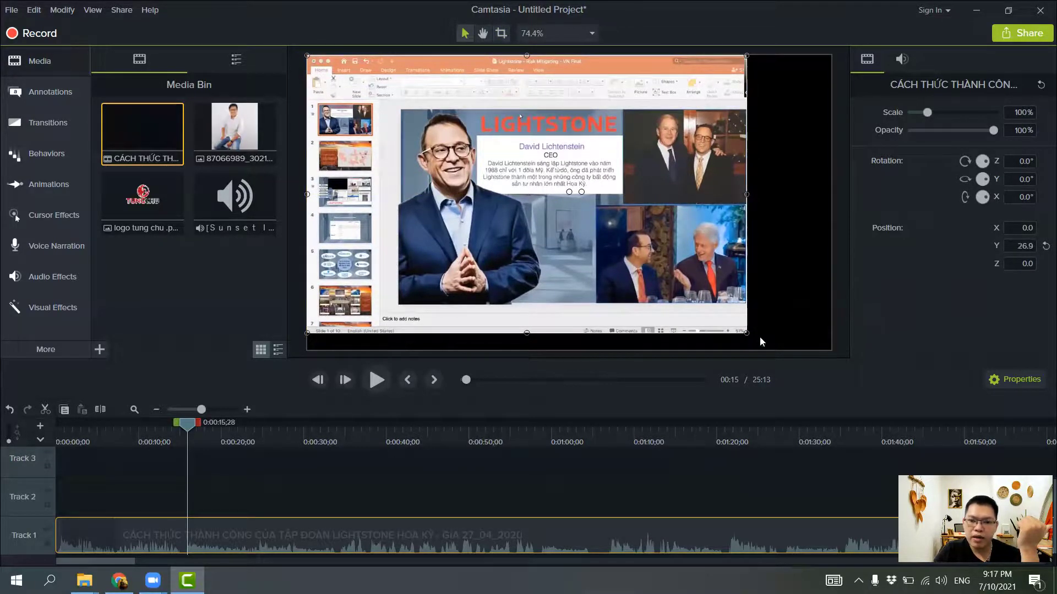
pyautogui.moveTo(744, 333); pyautogui.dragTo(828, 377)
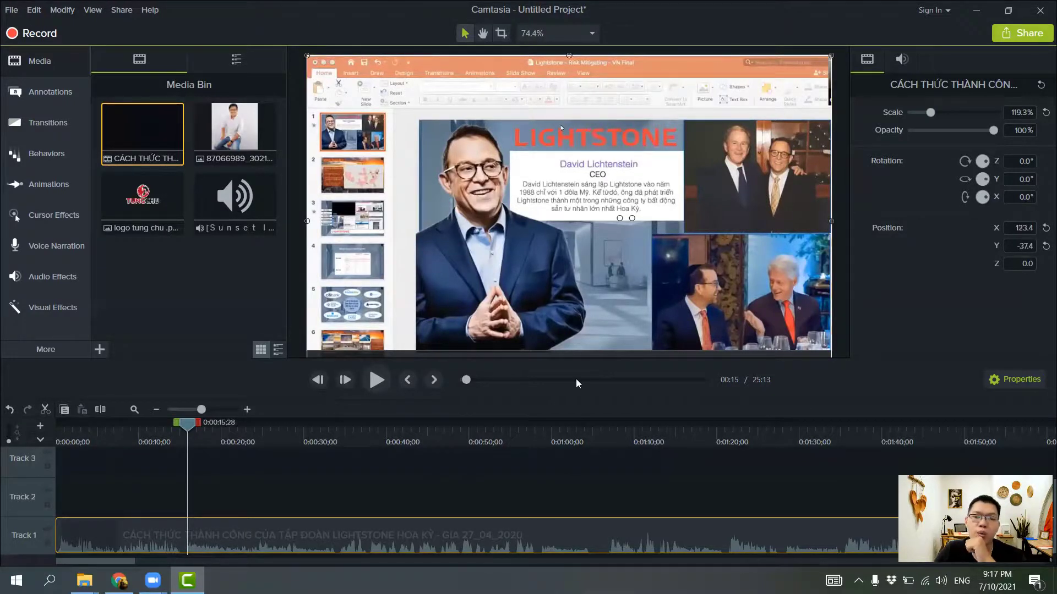
pyautogui.click(562, 493)
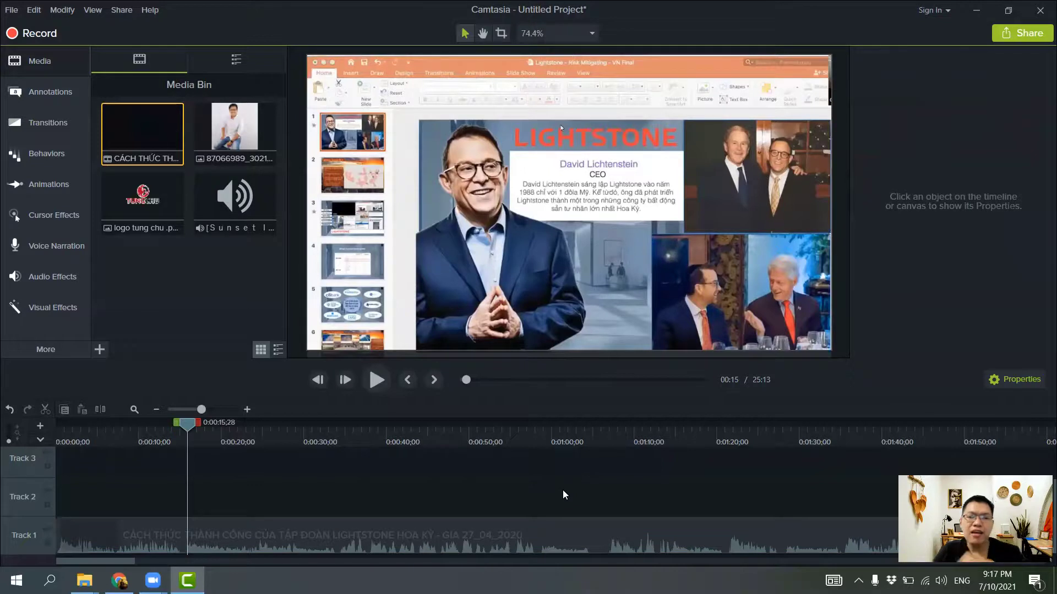